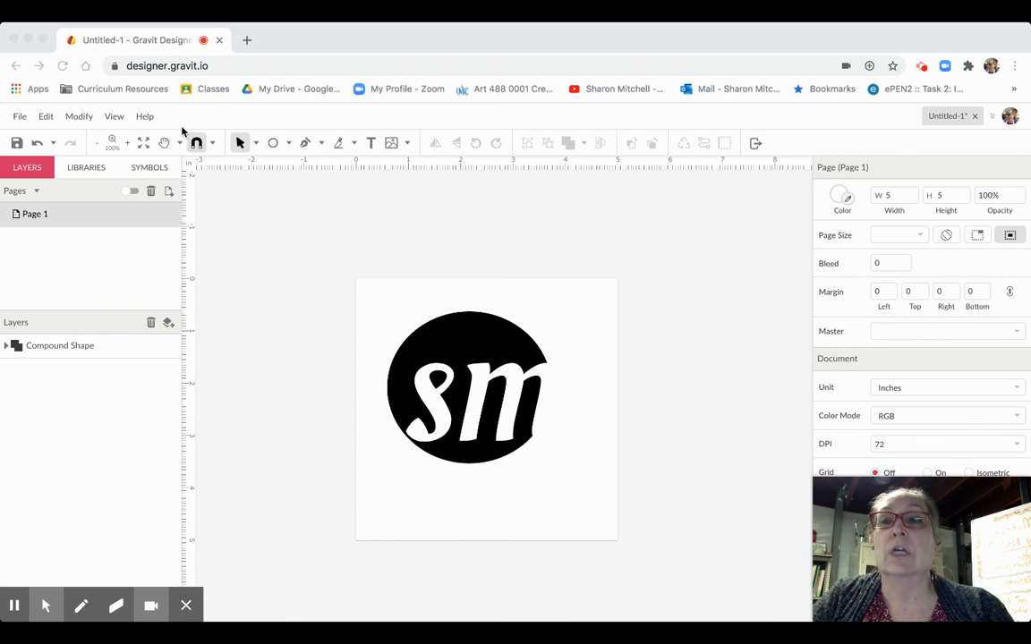
Create a new print design with the US-Letter Portrait (8.5x11 in) paper size
{"action": "left_click", "coordinate": [19, 116]}
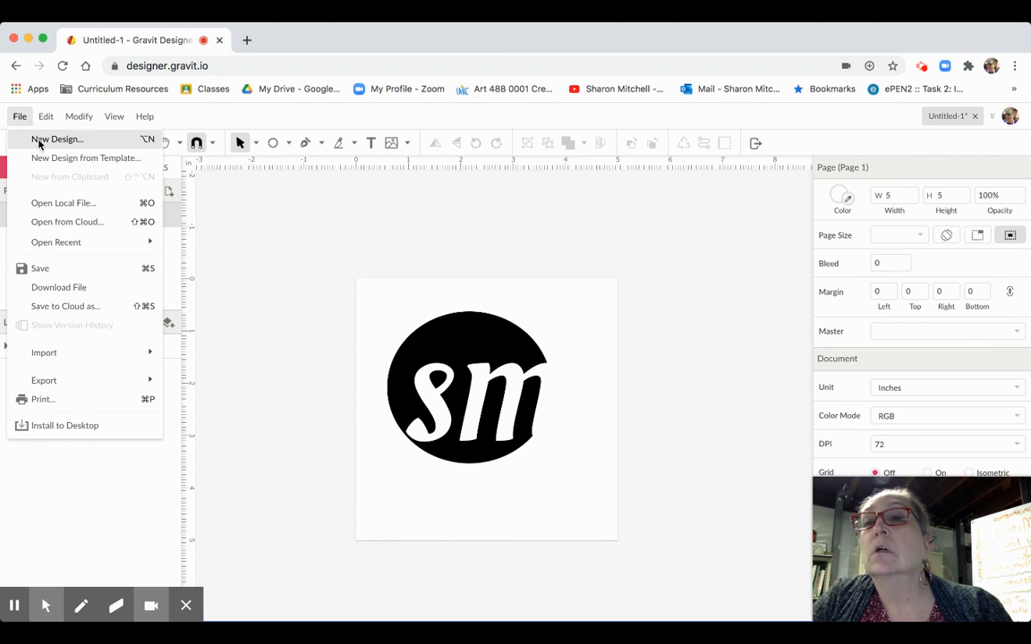
{"action": "left_click", "coordinate": [39, 143]}
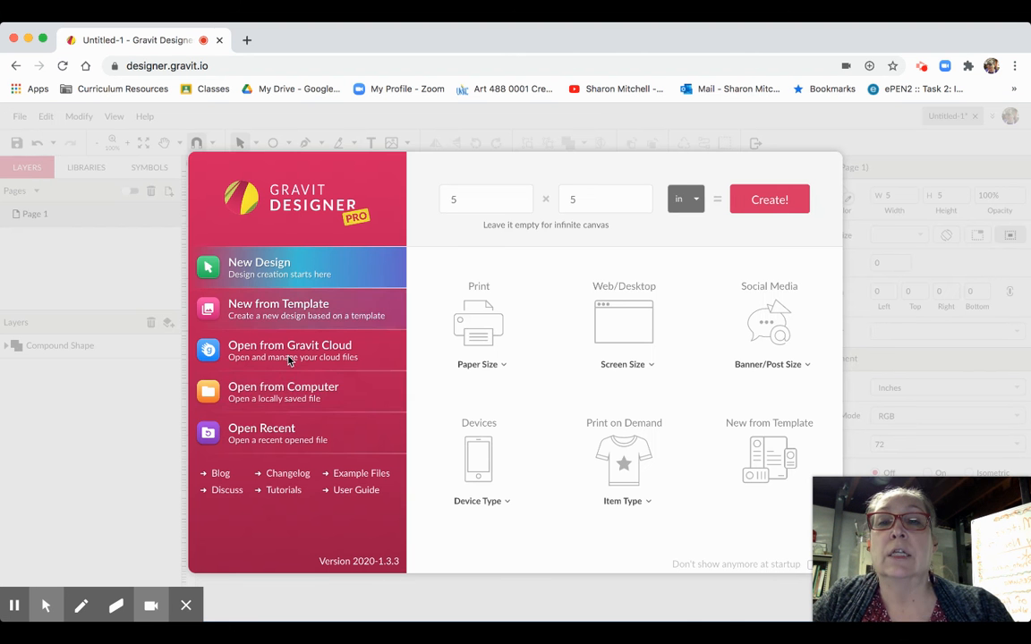
{"action": "left_click", "coordinate": [475, 318]}
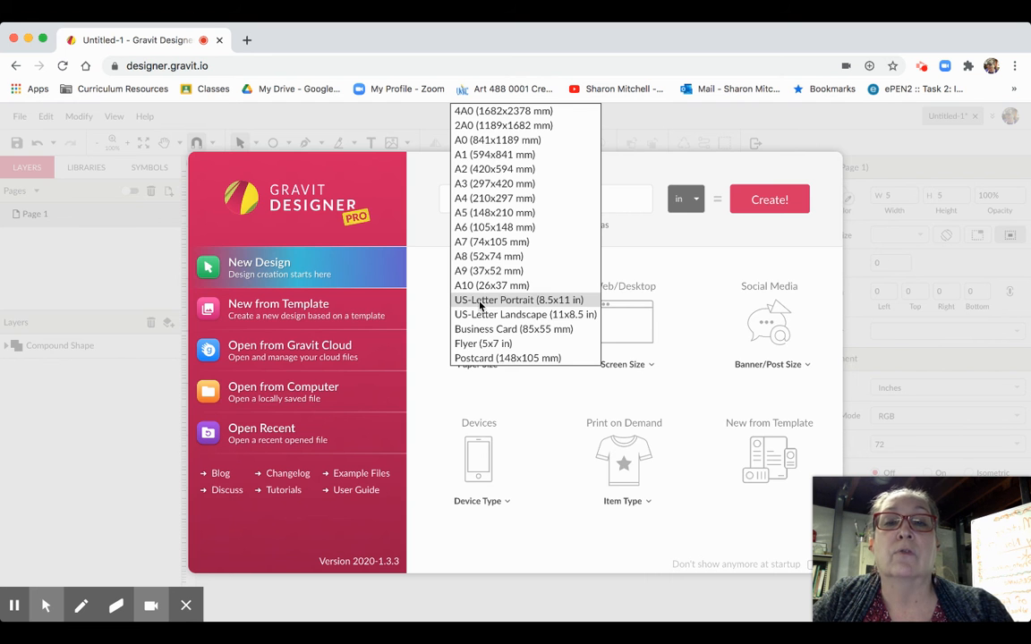
{"action": "left_click", "coordinate": [479, 302]}
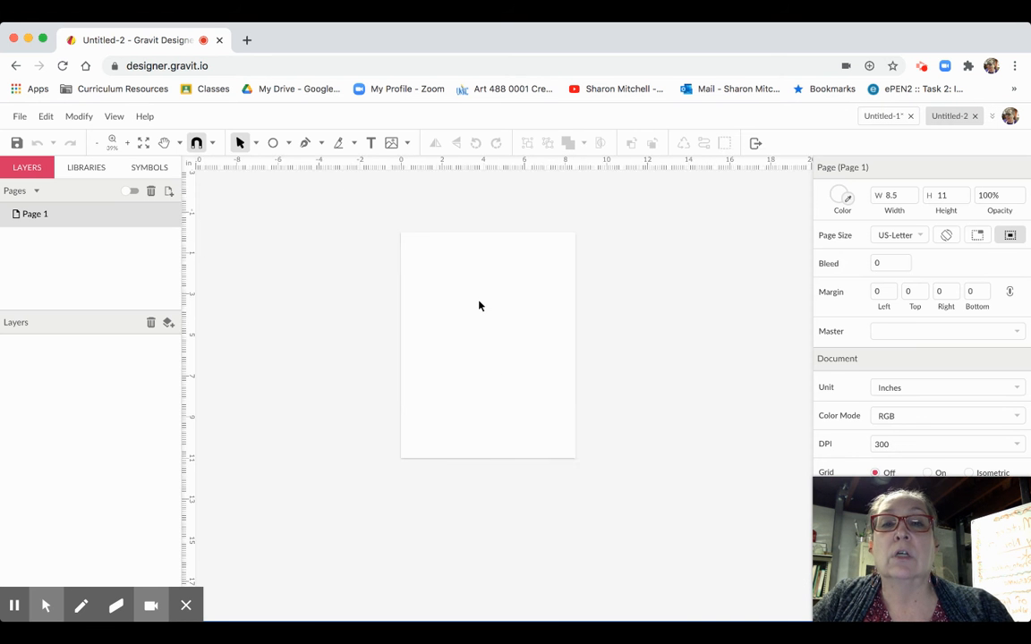
{"action": "scroll", "coordinate": [478, 306], "scroll_direction": "up", "scroll_amount": 2}
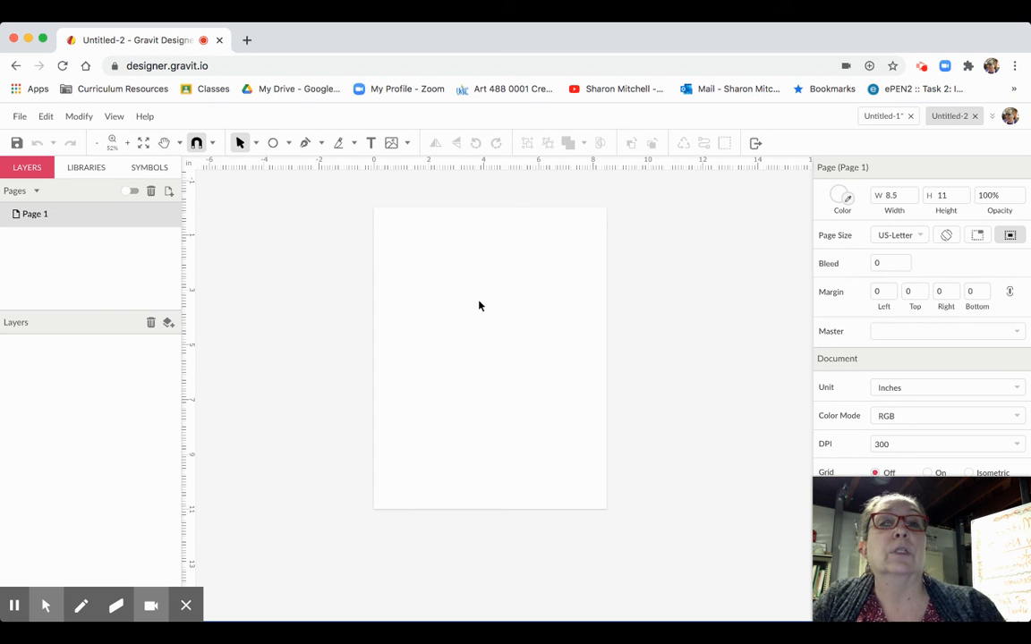
Copy the black circular "sm" logo from the Untitled-1 design and paste it into the new letter-size design
{"action": "left_click", "coordinate": [883, 116]}
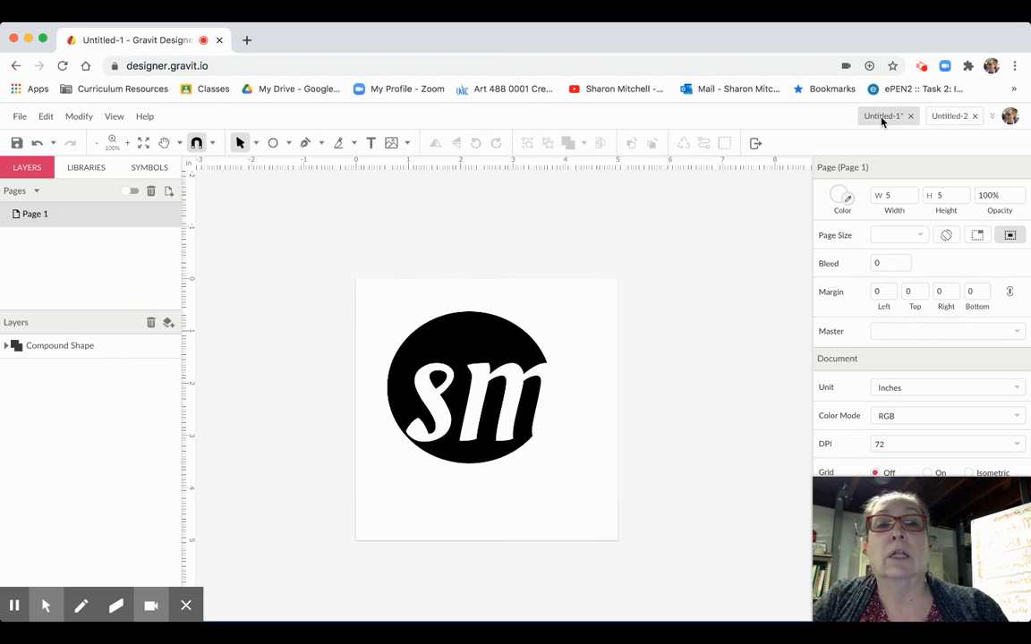
{"action": "left_click", "coordinate": [488, 340]}
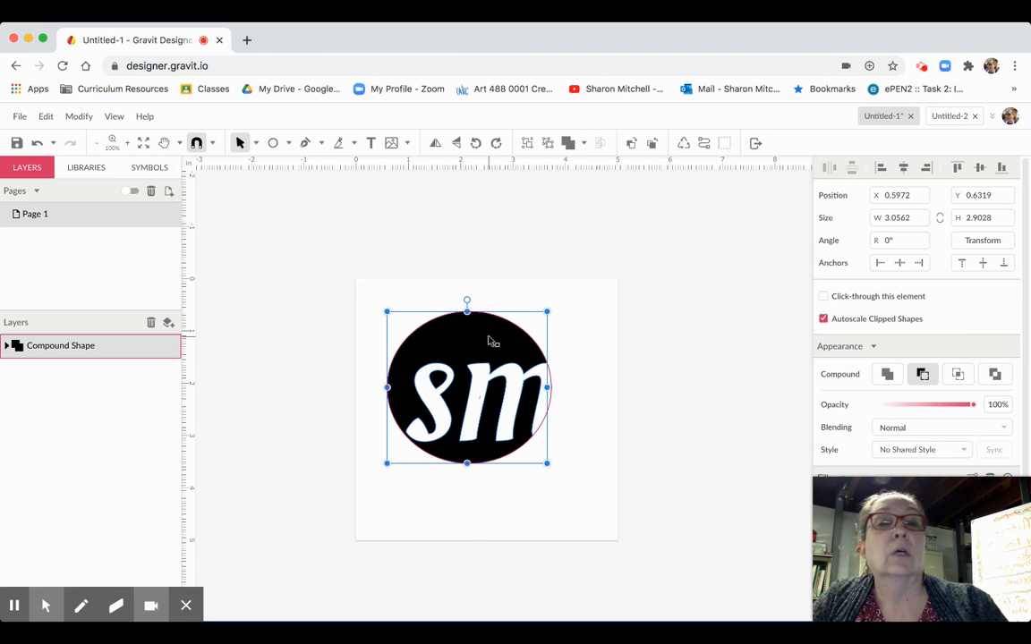
{"action": "left_click", "coordinate": [948, 116]}
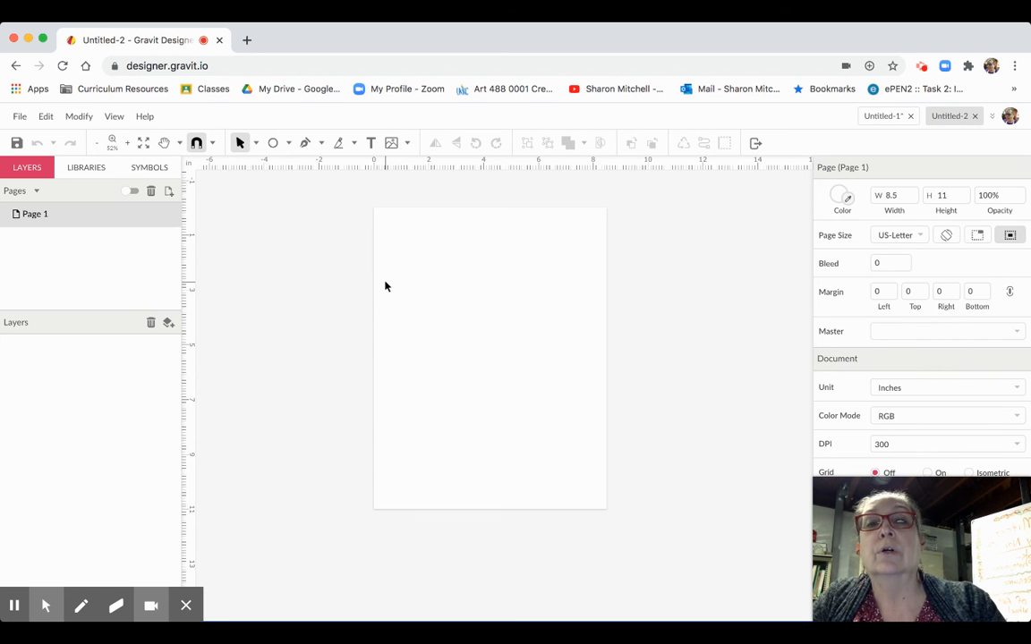
{"action": "key", "text": "super+v"}
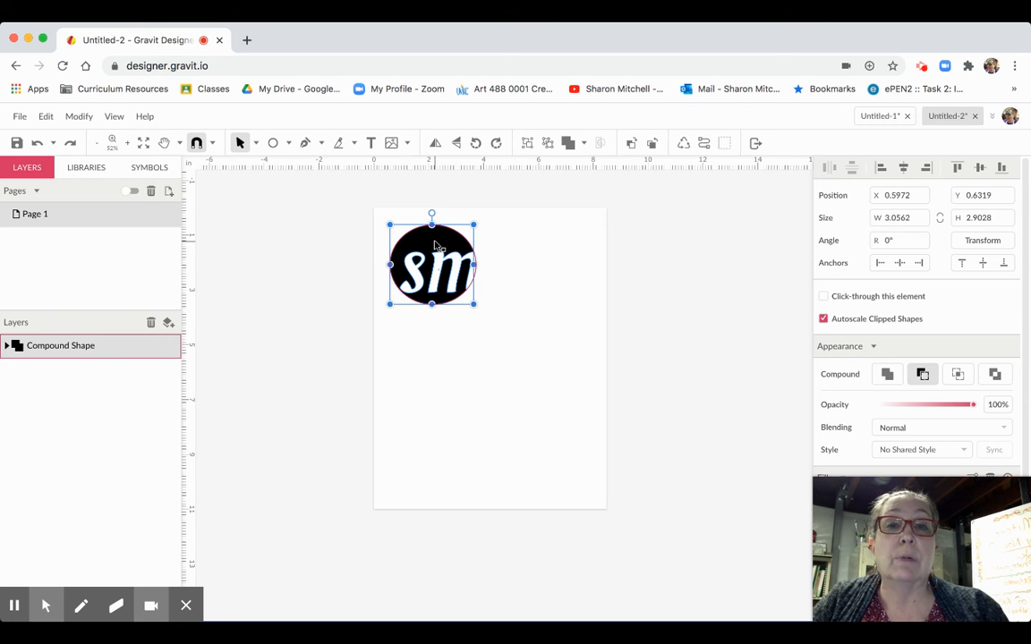
Shrink the pasted logo proportionally to about 1.89 by 1.79 in and place it near the top centre of the page
{"action": "left_click", "coordinate": [437, 246]}
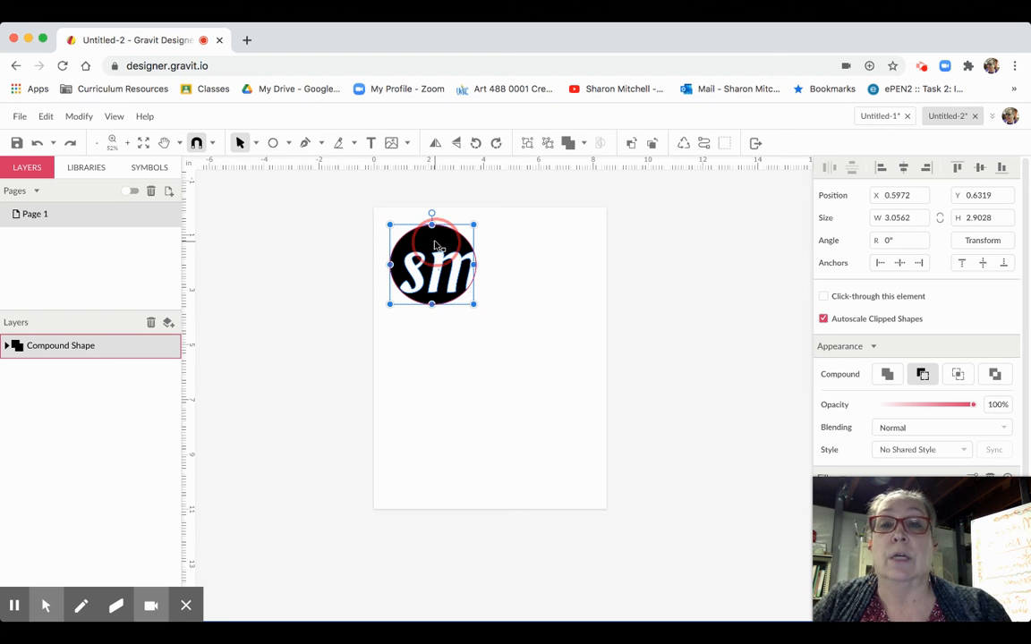
{"action": "left_click_drag", "start_coordinate": [436, 245], "coordinate": [497, 238]}
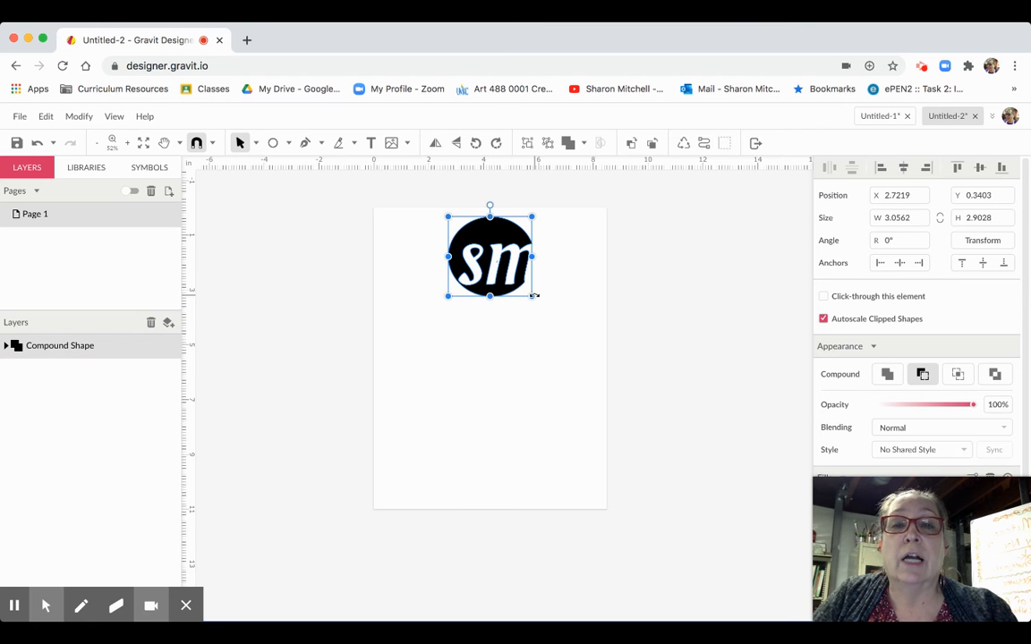
{"action": "left_click_drag", "start_coordinate": [532, 297], "coordinate": [517, 283]}
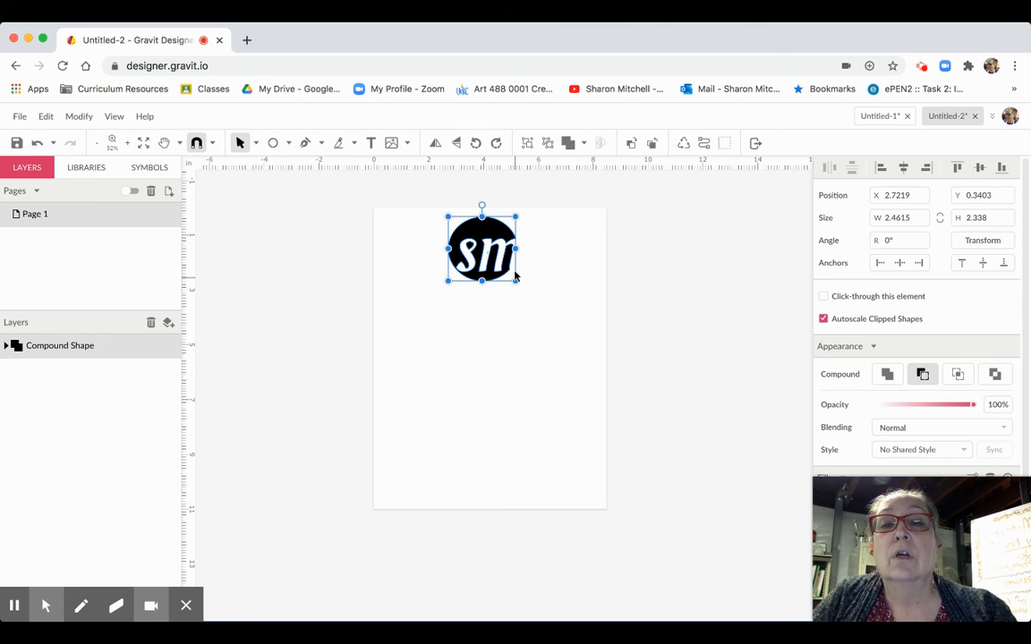
{"action": "left_click_drag", "start_coordinate": [483, 220], "coordinate": [495, 230]}
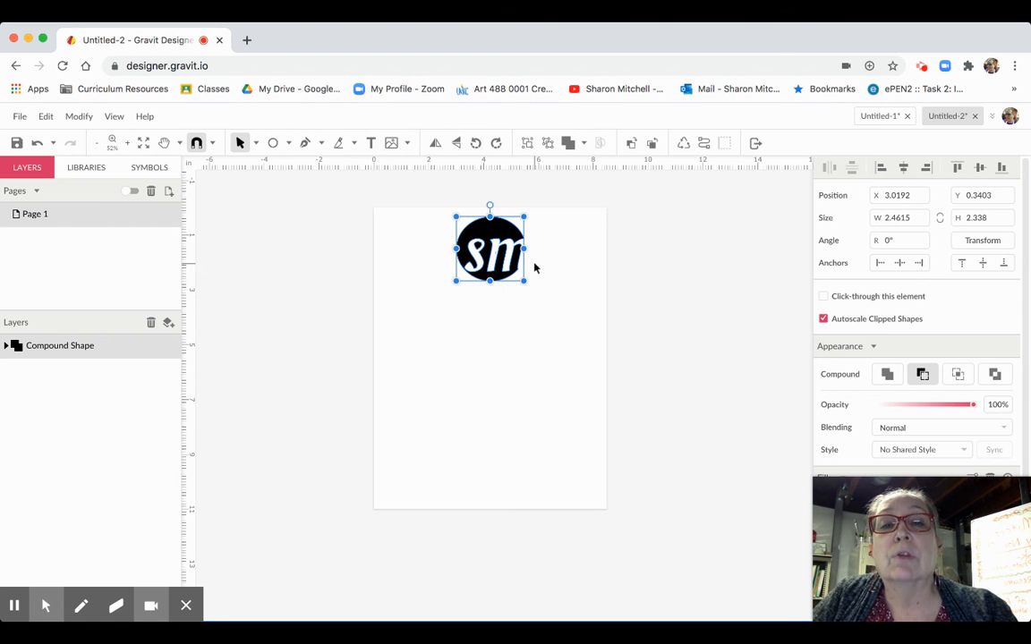
{"action": "left_click_drag", "start_coordinate": [525, 284], "coordinate": [489, 231]}
{"action": "left_click", "coordinate": [489, 231]}
{"action": "left_click_drag", "start_coordinate": [490, 231], "coordinate": [488, 232]}
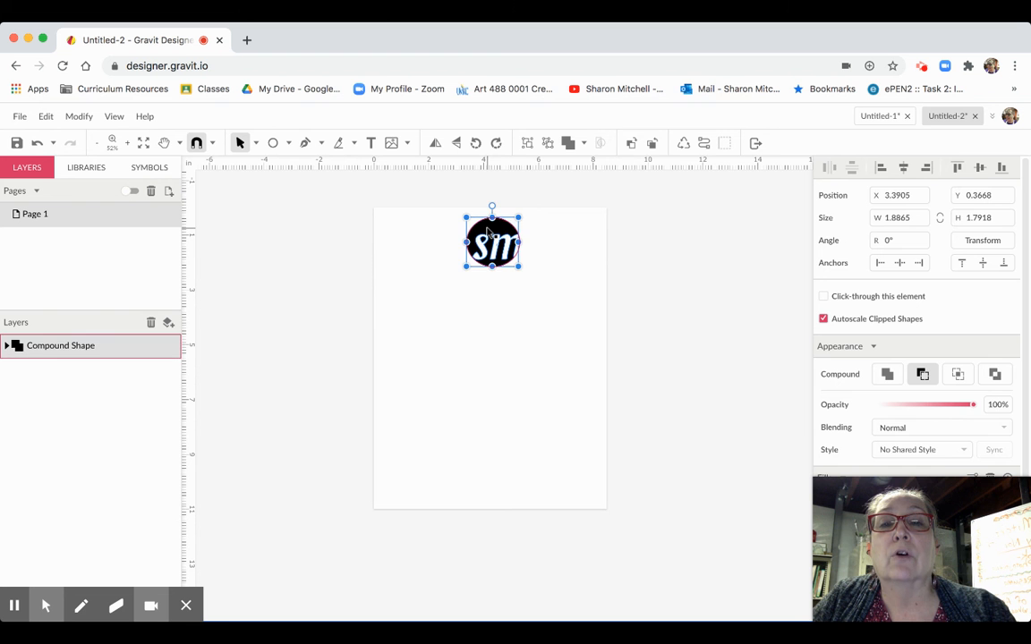
{"action": "left_click", "coordinate": [441, 376]}
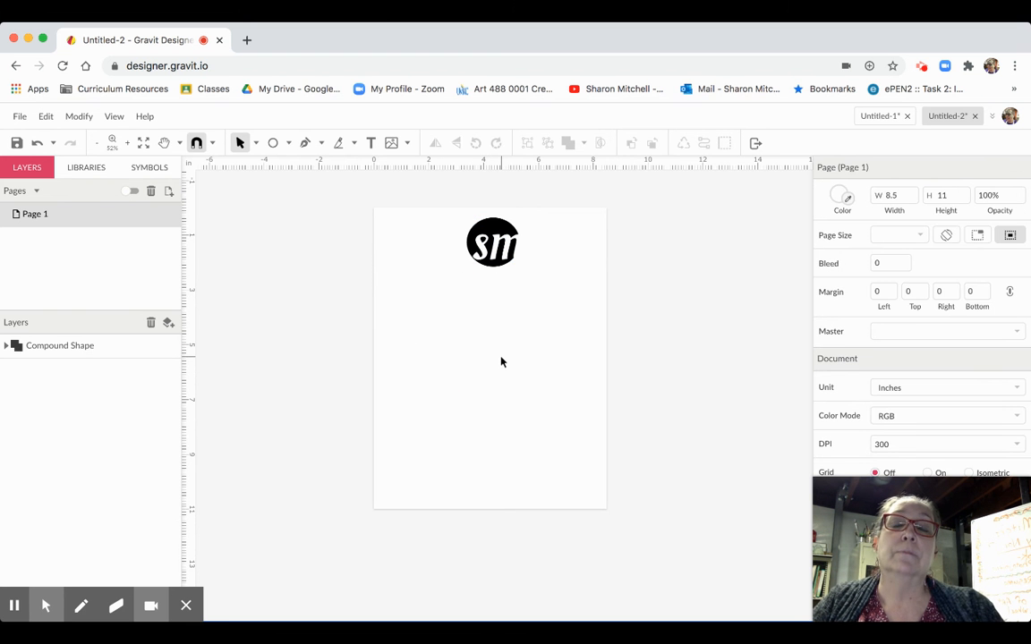
Nudge the logo slightly left to an X position of about 3.35 in and deselect it
{"action": "left_click", "coordinate": [493, 235]}
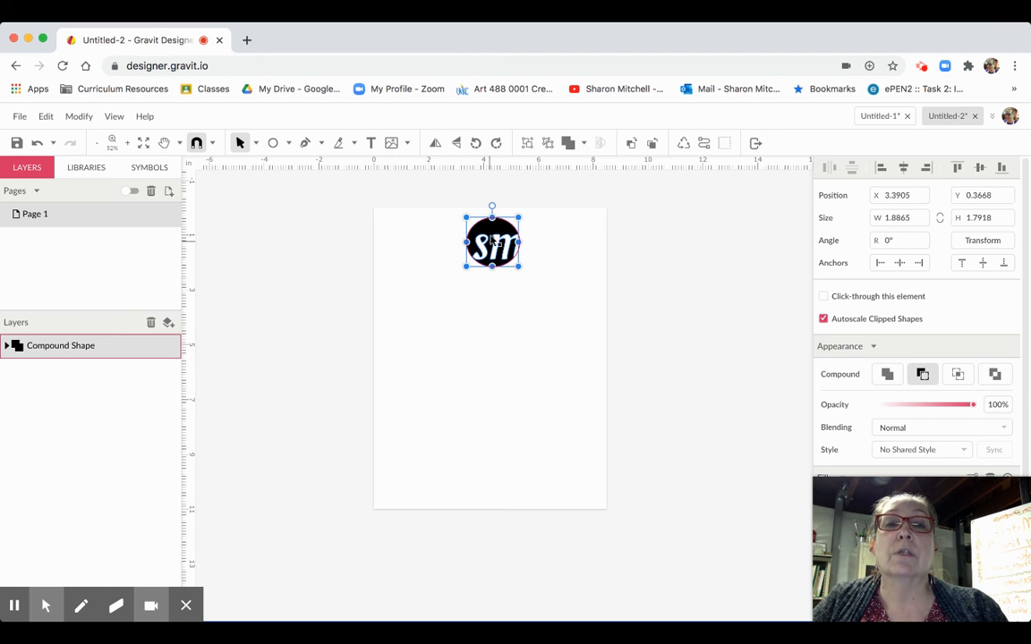
{"action": "key", "text": "Left"}
{"action": "key", "text": "Left"}
{"action": "key", "text": "Left"}
{"action": "key", "text": "Left"}
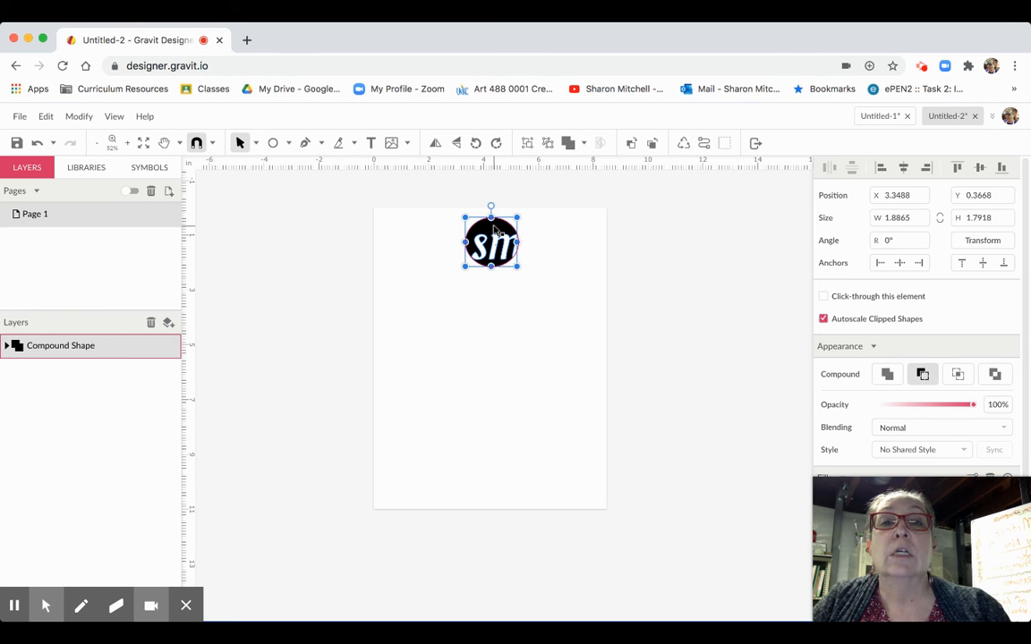
{"action": "left_click", "coordinate": [495, 327]}
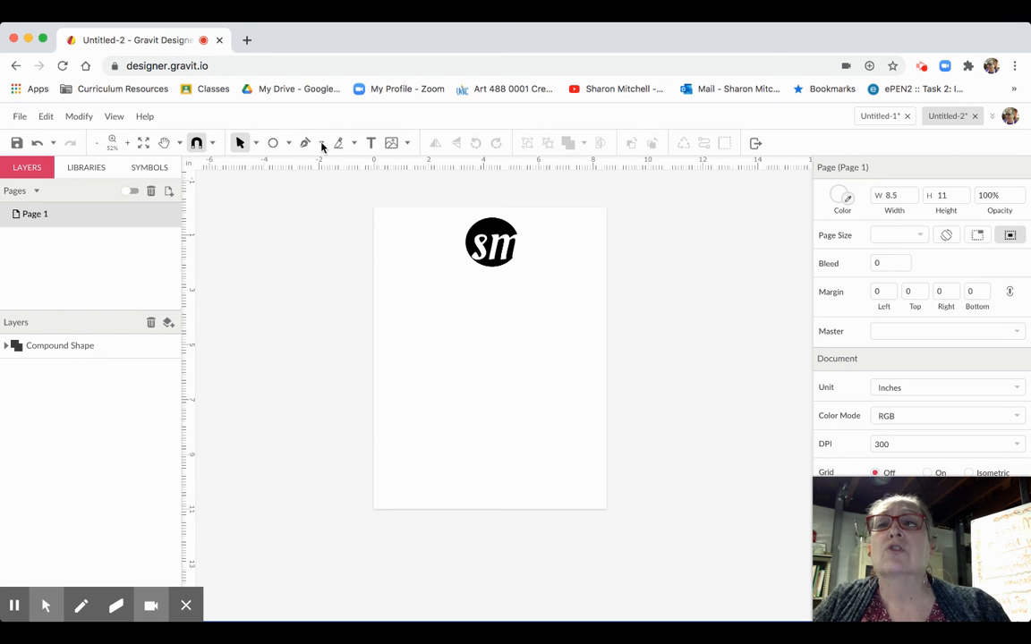
Draw an 8.5 by 11 in rectangle covering the entire page
{"action": "left_click", "coordinate": [288, 145]}
{"action": "left_click", "coordinate": [301, 185]}
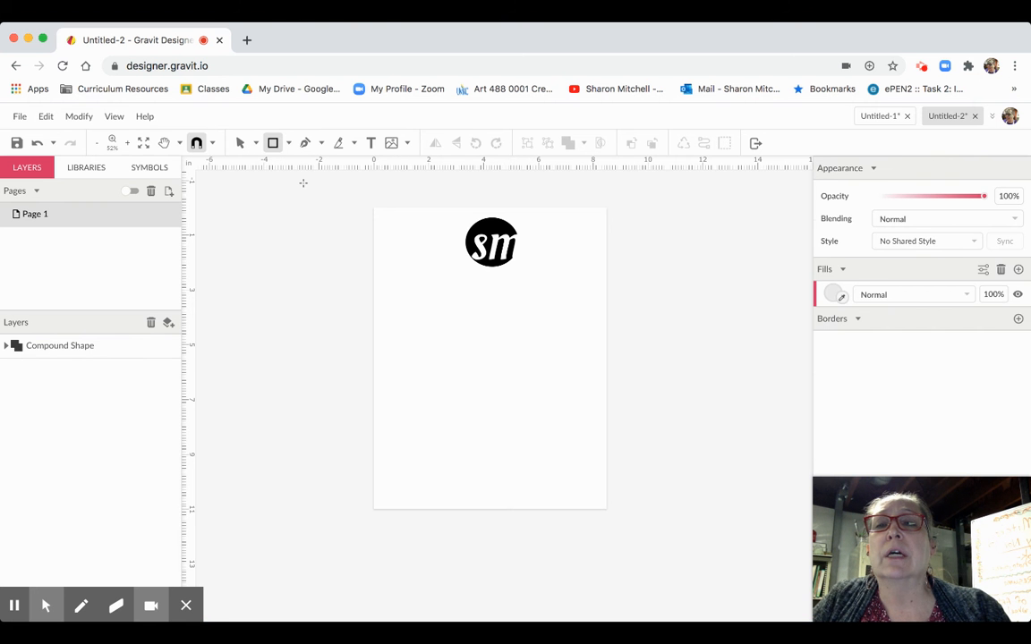
{"action": "left_click_drag", "start_coordinate": [373, 206], "coordinate": [606, 510]}
Fill the page-sized rectangle with light orange #F0B342 and send it behind the logo
{"action": "left_click", "coordinate": [832, 446]}
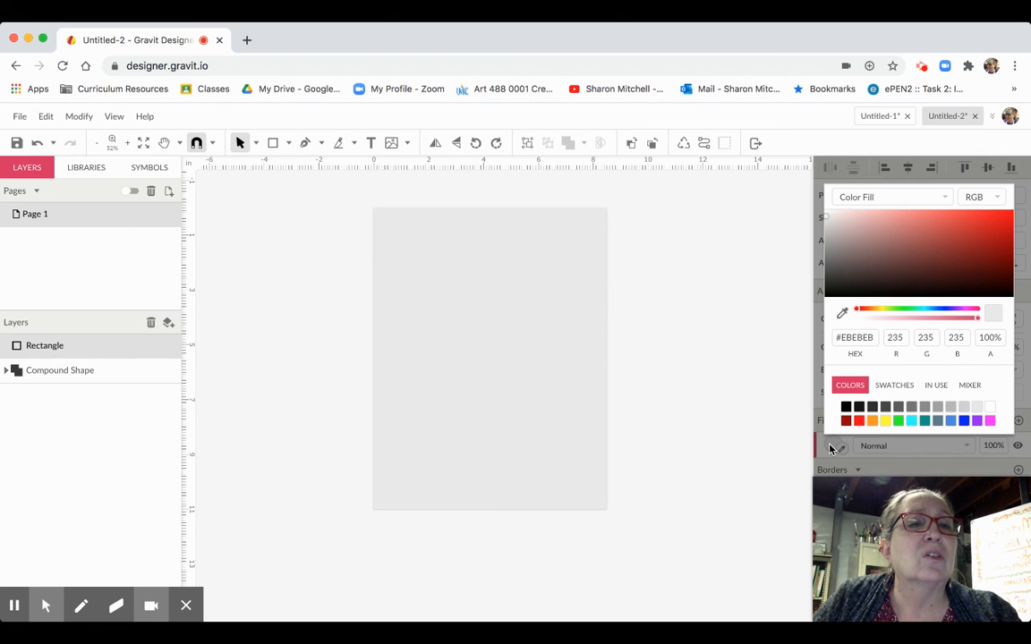
{"action": "left_click", "coordinate": [872, 420]}
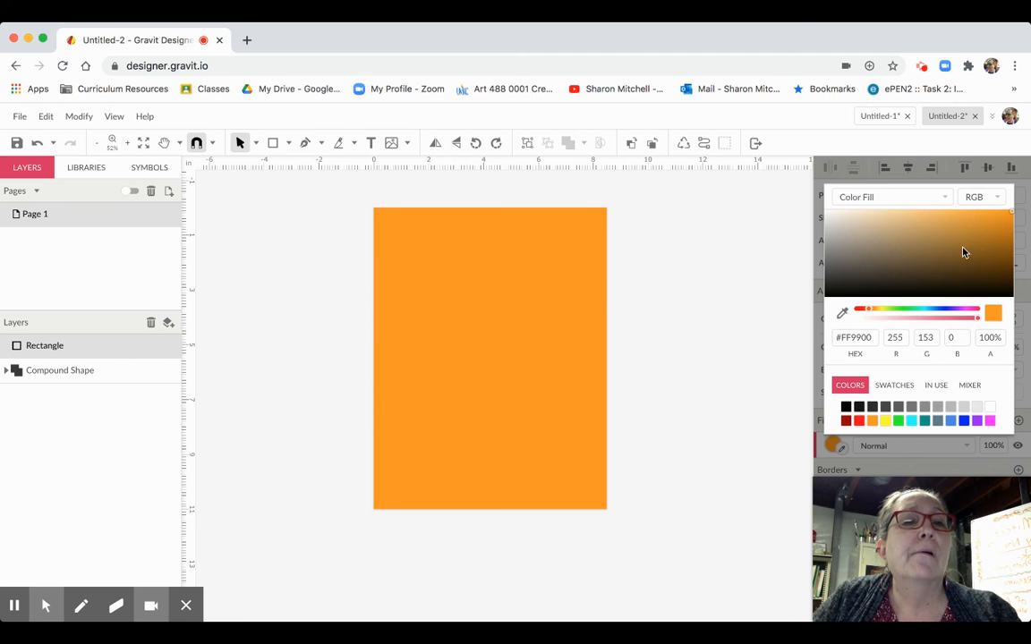
{"action": "left_click_drag", "start_coordinate": [867, 308], "coordinate": [871, 311]}
{"action": "left_click_drag", "start_coordinate": [998, 218], "coordinate": [962, 220]}
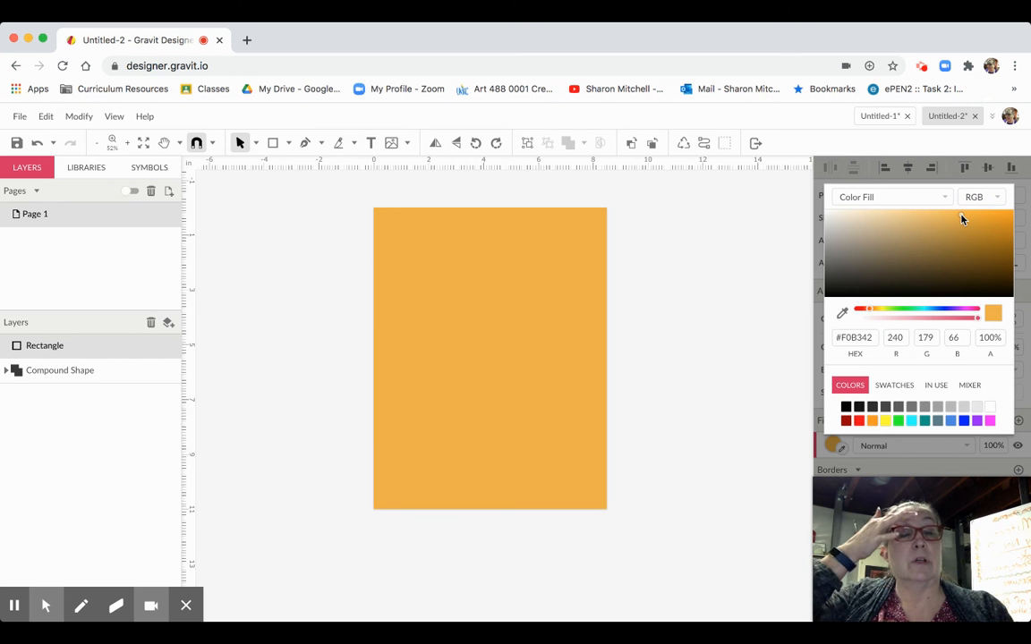
{"action": "left_click", "coordinate": [554, 267]}
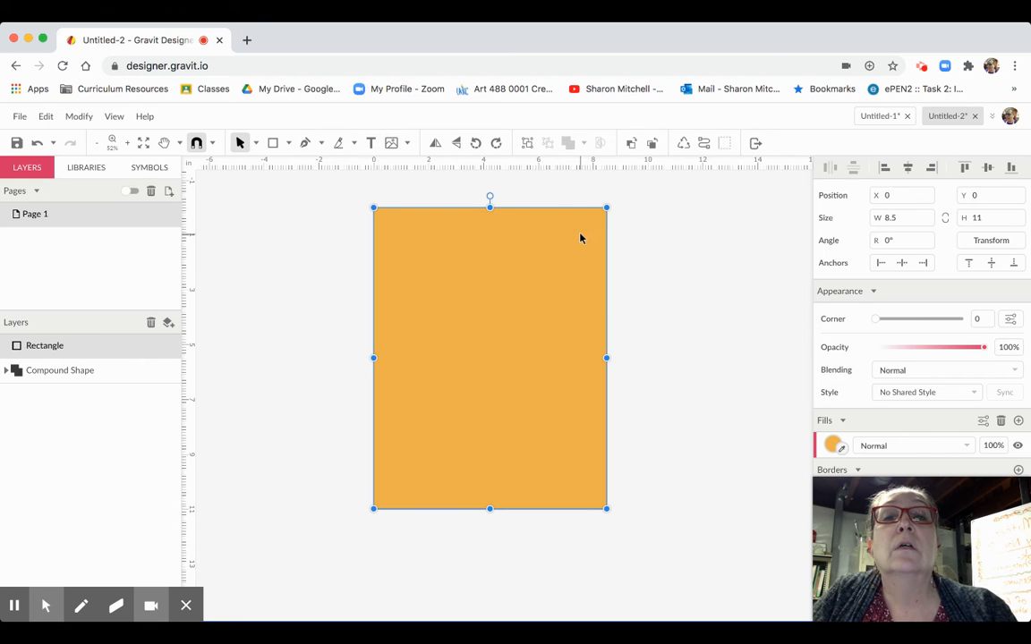
{"action": "left_click", "coordinate": [652, 144]}
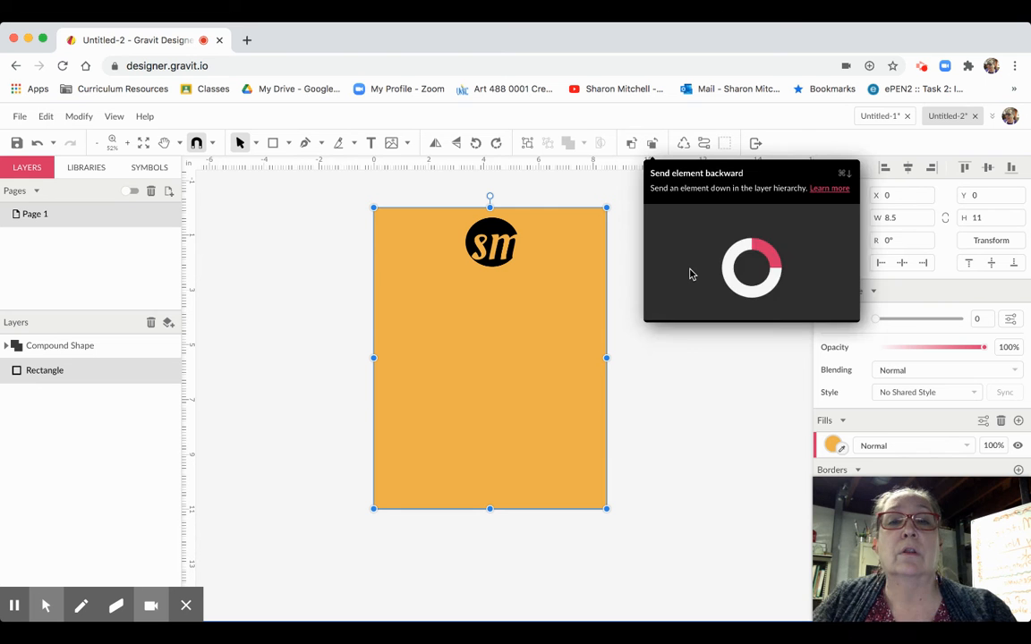
{"action": "left_click", "coordinate": [676, 409]}
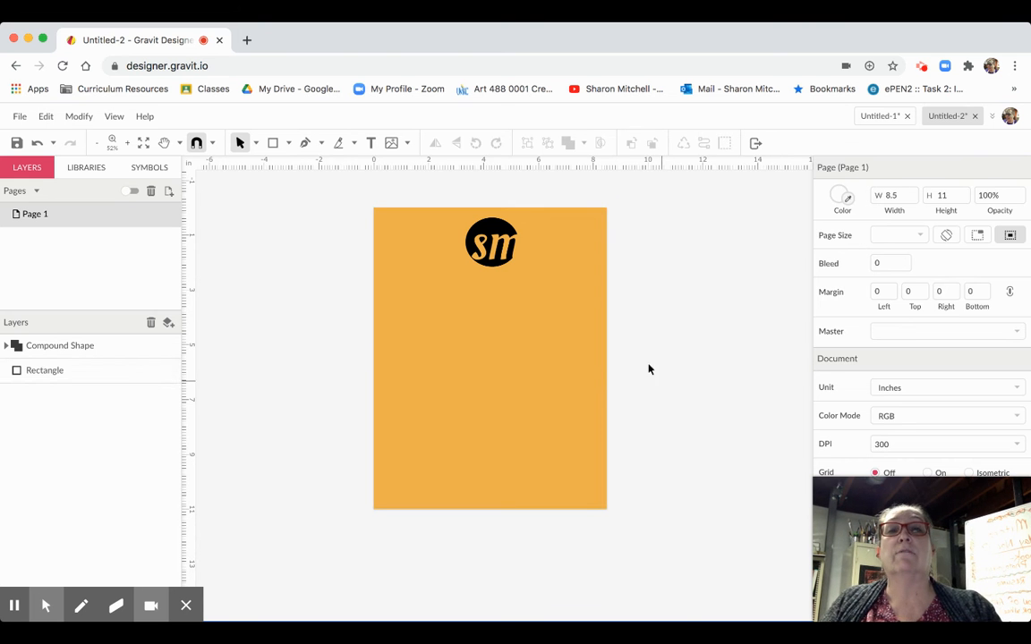
Export the design as a JPEG image (.jpg)
{"action": "left_click", "coordinate": [25, 117]}
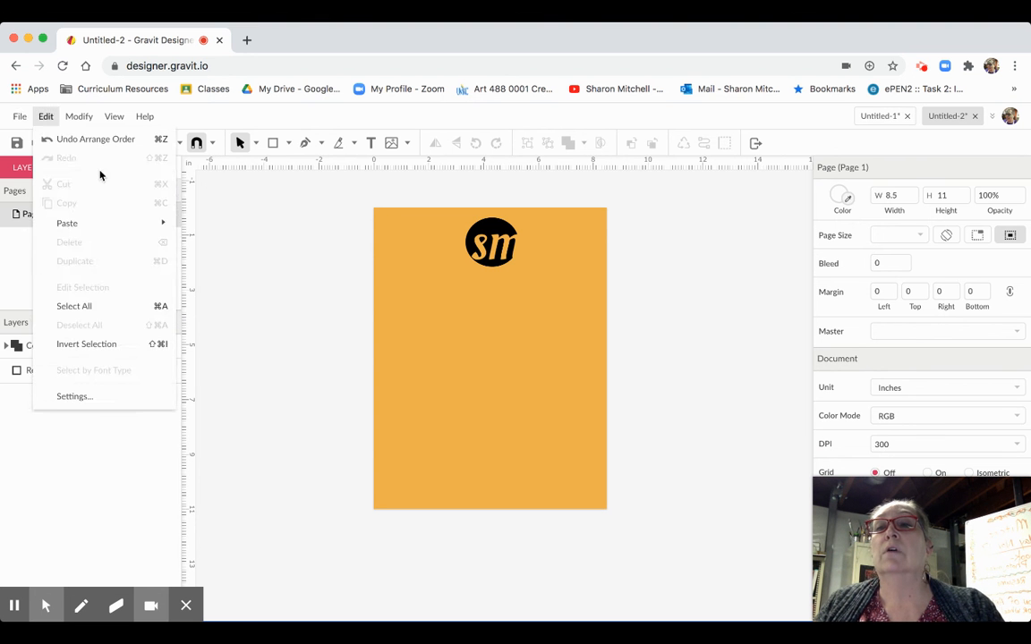
{"action": "mouse_move", "coordinate": [60, 383]}
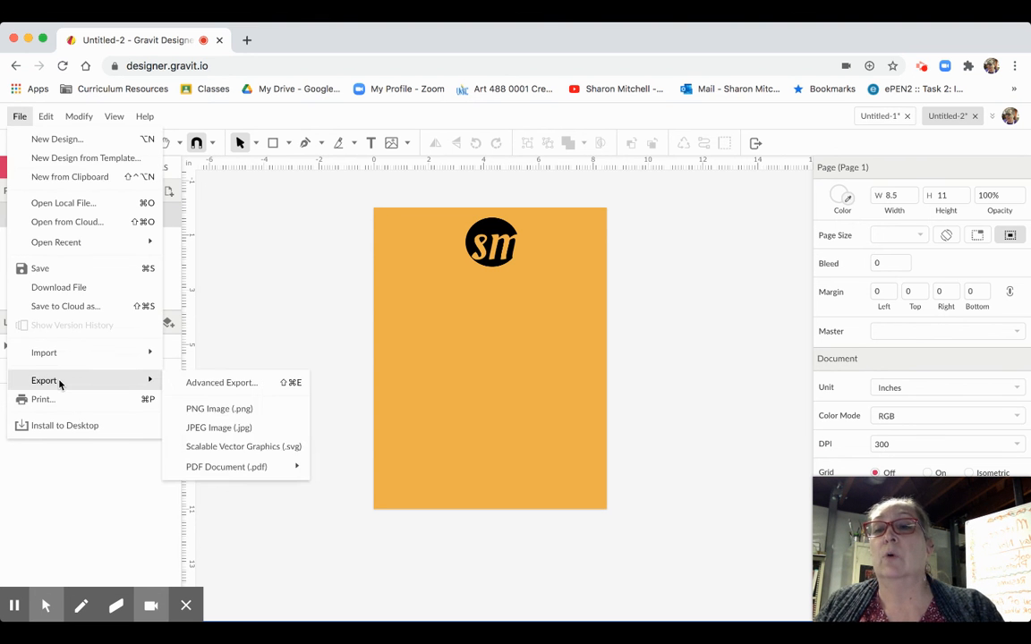
{"action": "left_click", "coordinate": [216, 430]}
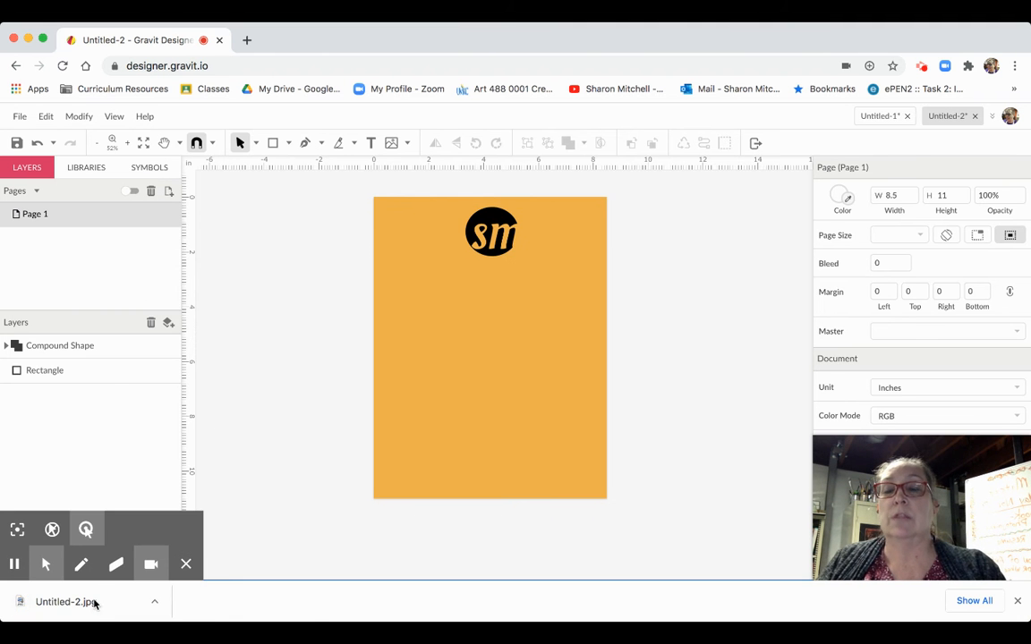
Save the design to My Cloud under the name "resume 2"
{"action": "left_click", "coordinate": [19, 116]}
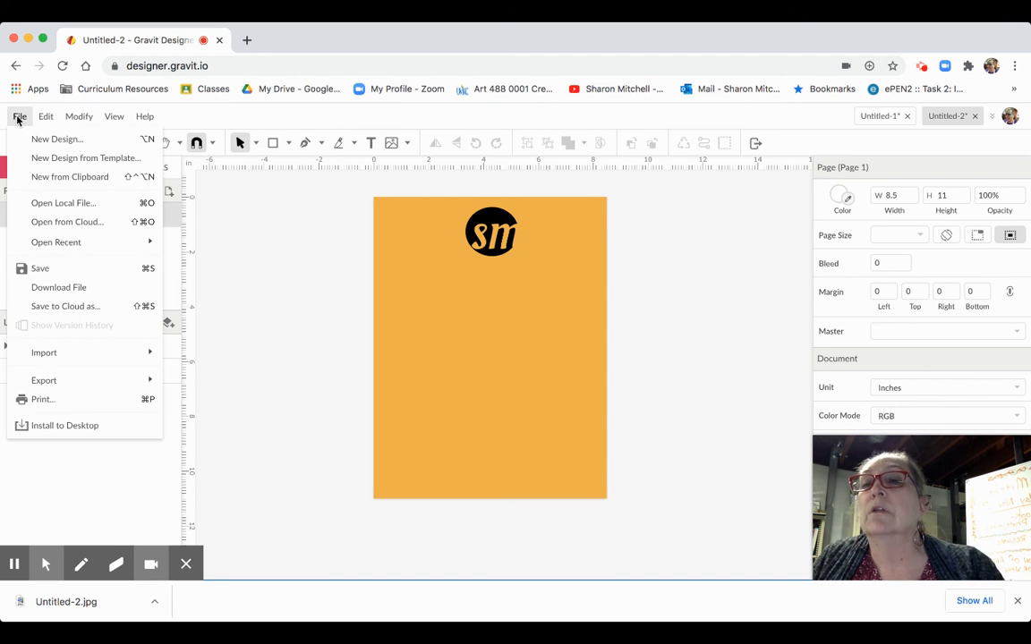
{"action": "left_click", "coordinate": [41, 306]}
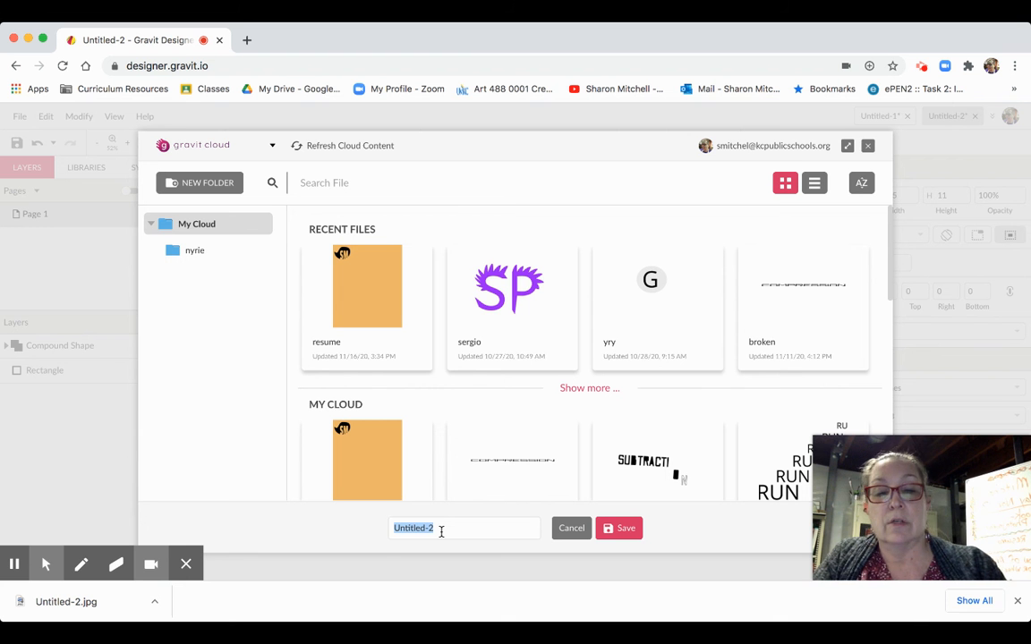
{"action": "type", "text": "res"}
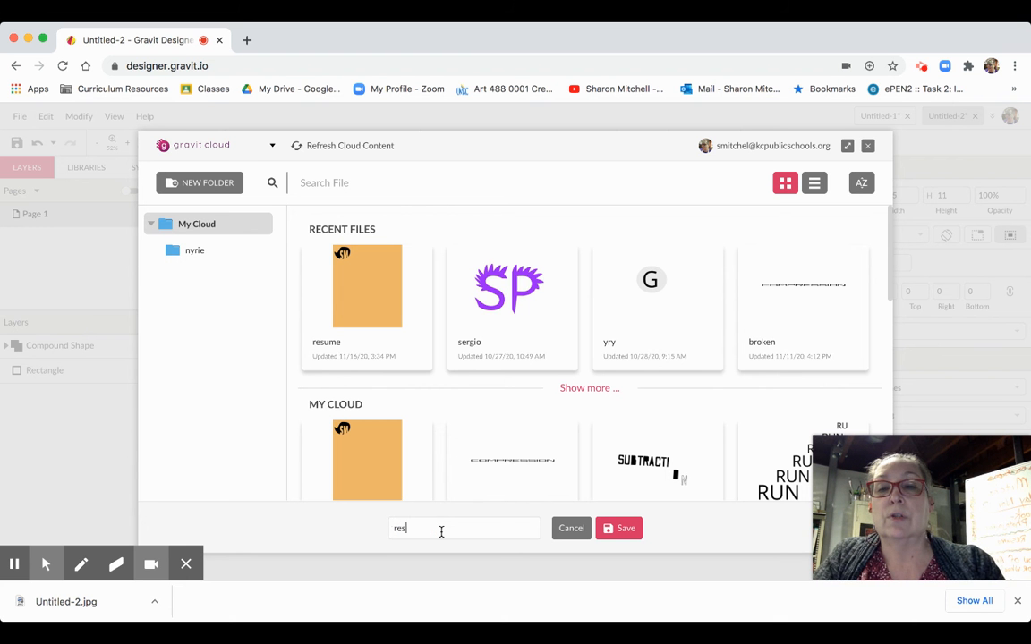
{"action": "type", "text": "ume 2"}
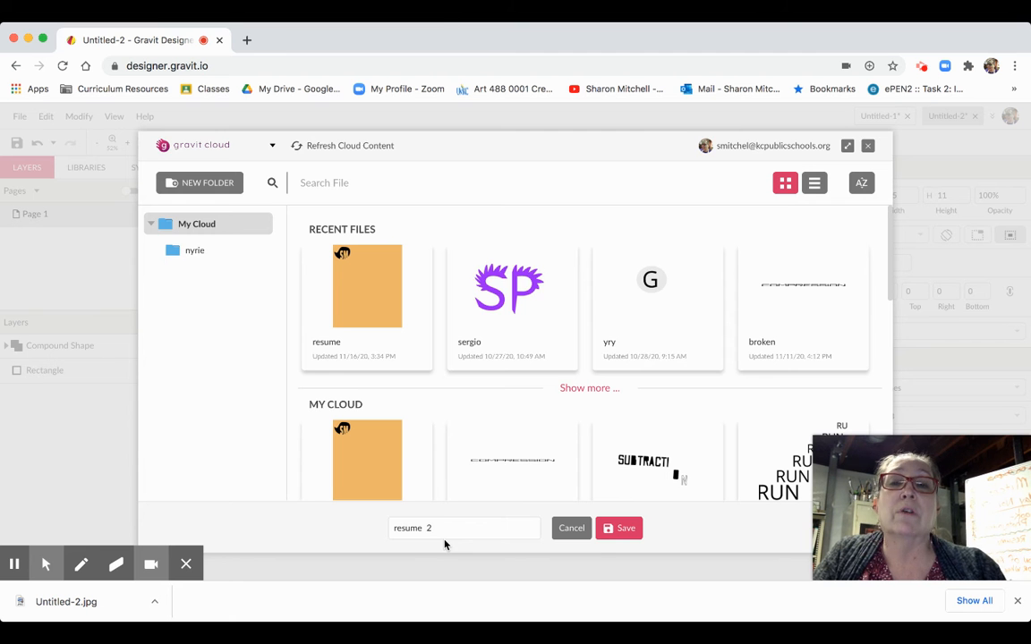
{"action": "left_click", "coordinate": [628, 530]}
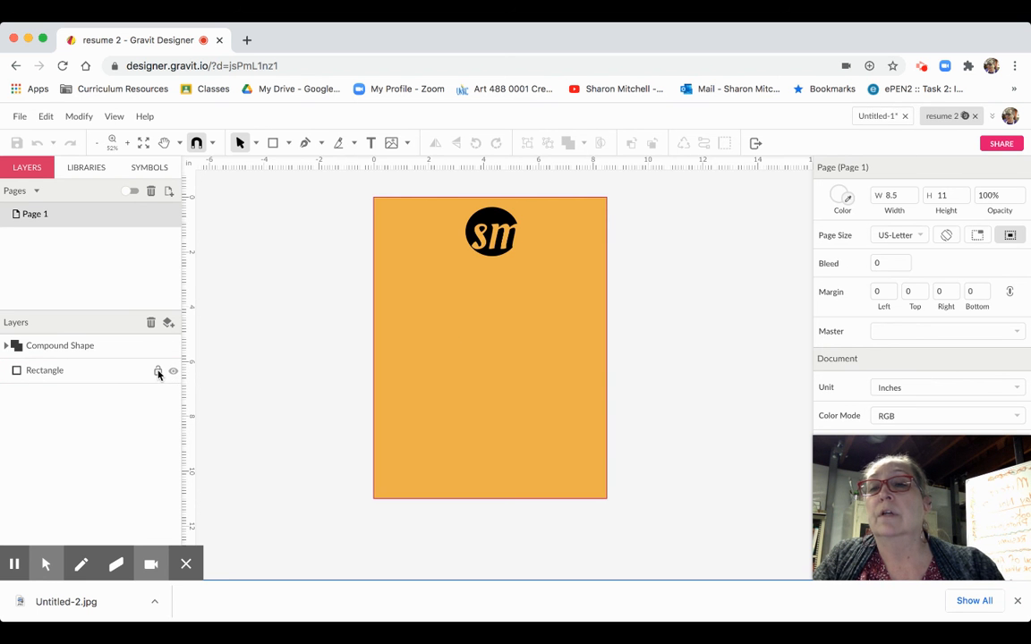
Lock the background rectangle's layer and save the design again
{"action": "left_click", "coordinate": [158, 371]}
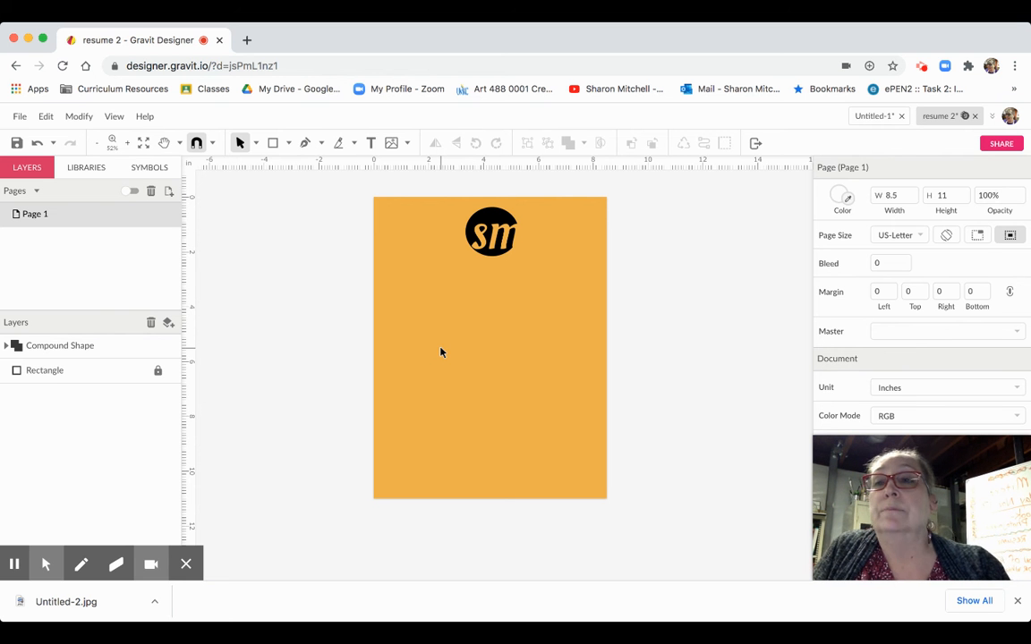
{"action": "left_click", "coordinate": [16, 143]}
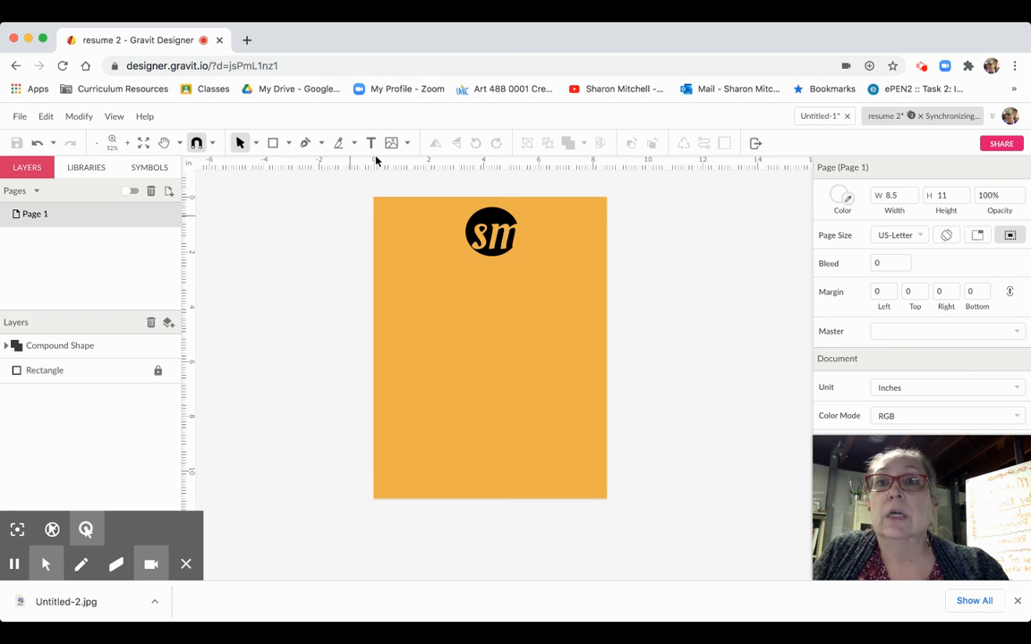
Switch to Google Drive and open Google Slides from its list of Google apps
{"action": "left_click", "coordinate": [282, 89]}
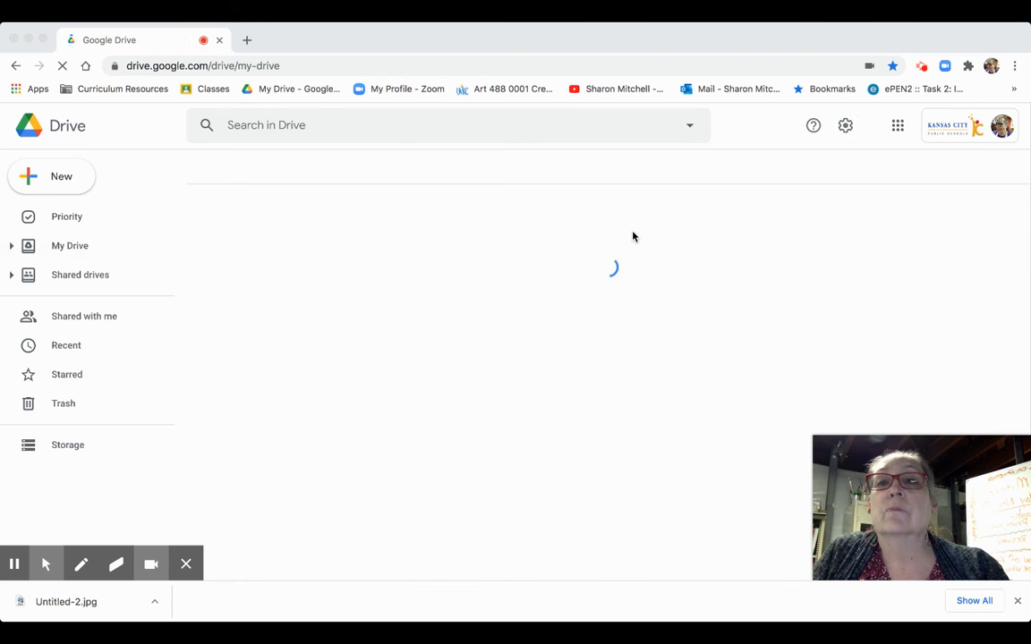
{"action": "left_click", "coordinate": [897, 126]}
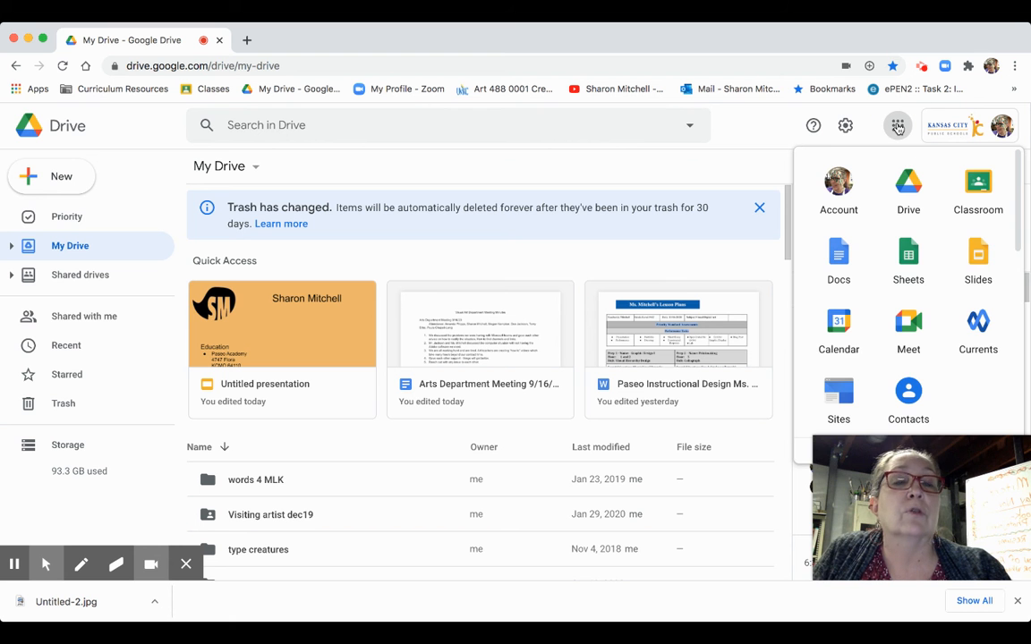
{"action": "left_click", "coordinate": [975, 257]}
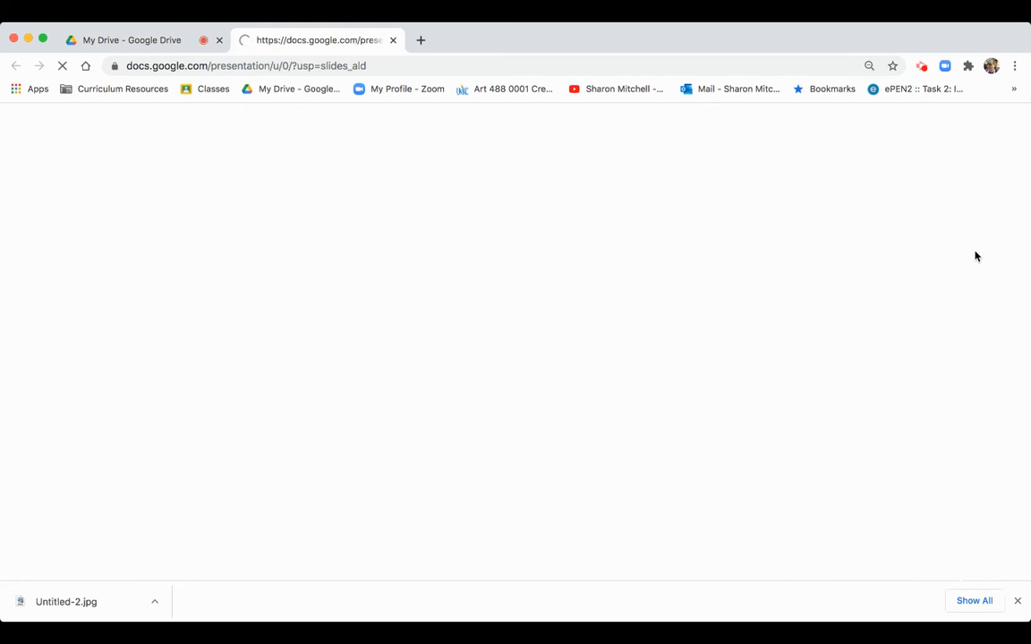